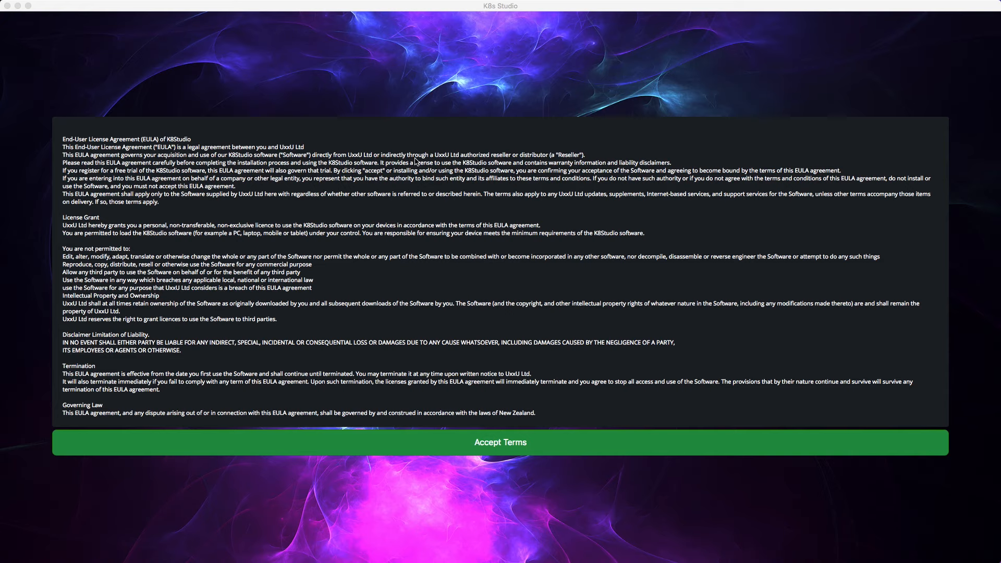
Step: Accept the K8s Studio end-user licence agreement terms
left_click(540, 441)
left_click(539, 441)
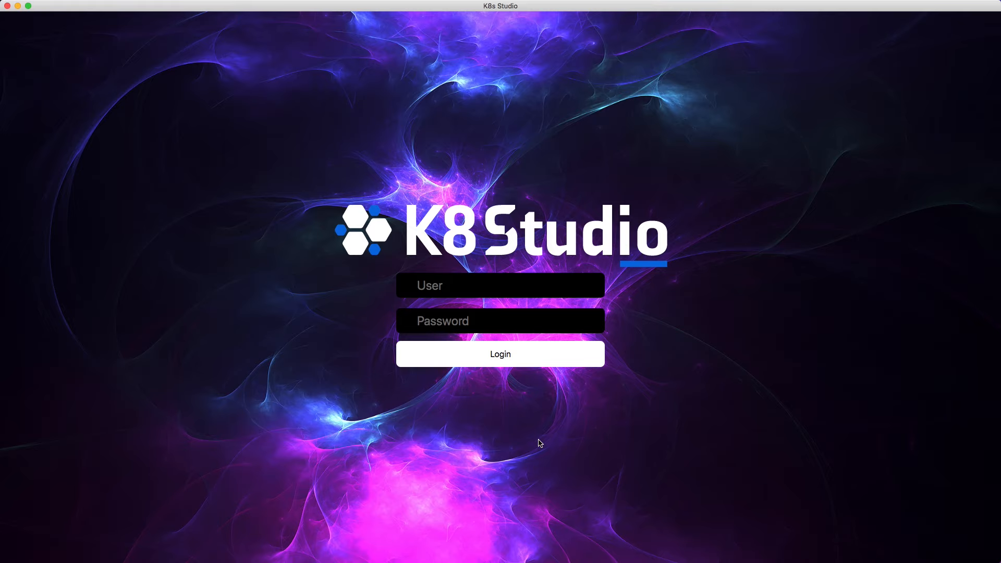
Step: Log in with the account's e-mail address and password
left_click(472, 289)
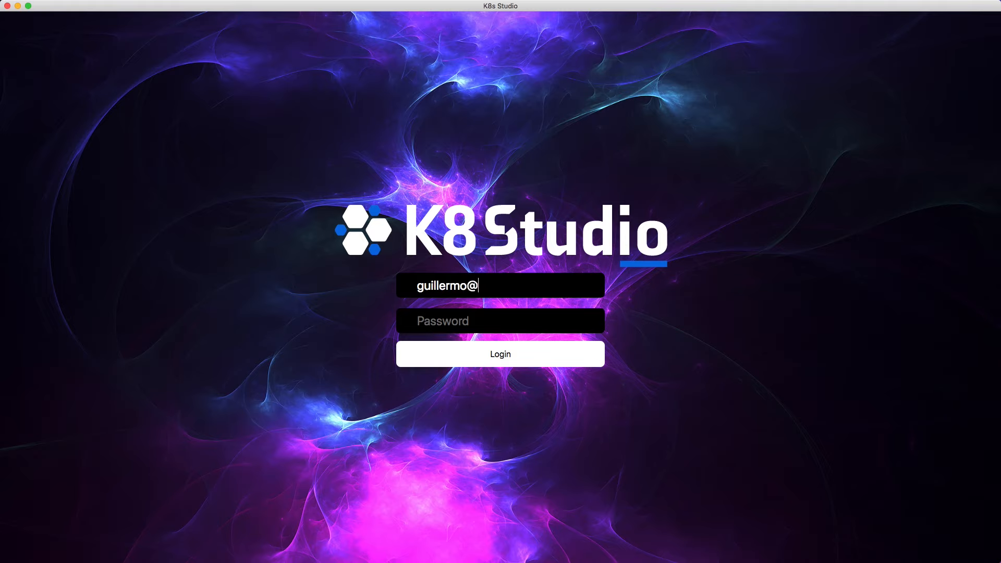
key("Tab")
type("••")
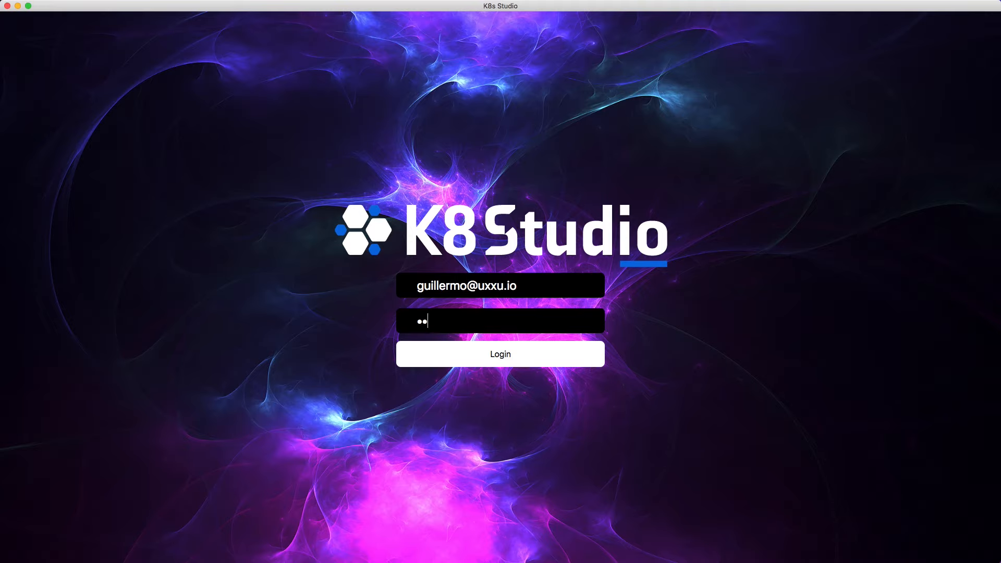
type("•••••••")
left_click(472, 356)
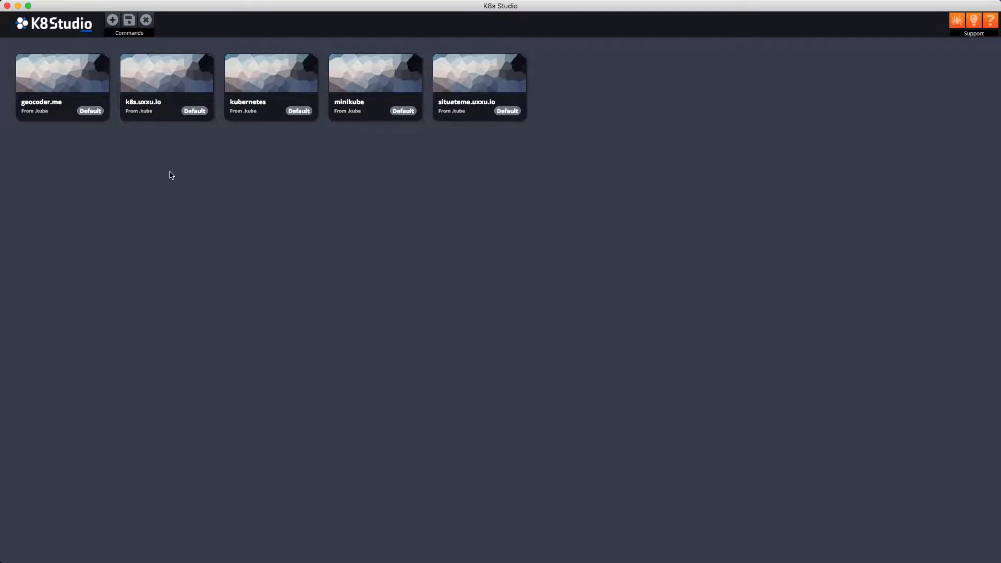
Step: Start a new cluster named MyBasicCluster at host 192.168.1.1
left_click(113, 21)
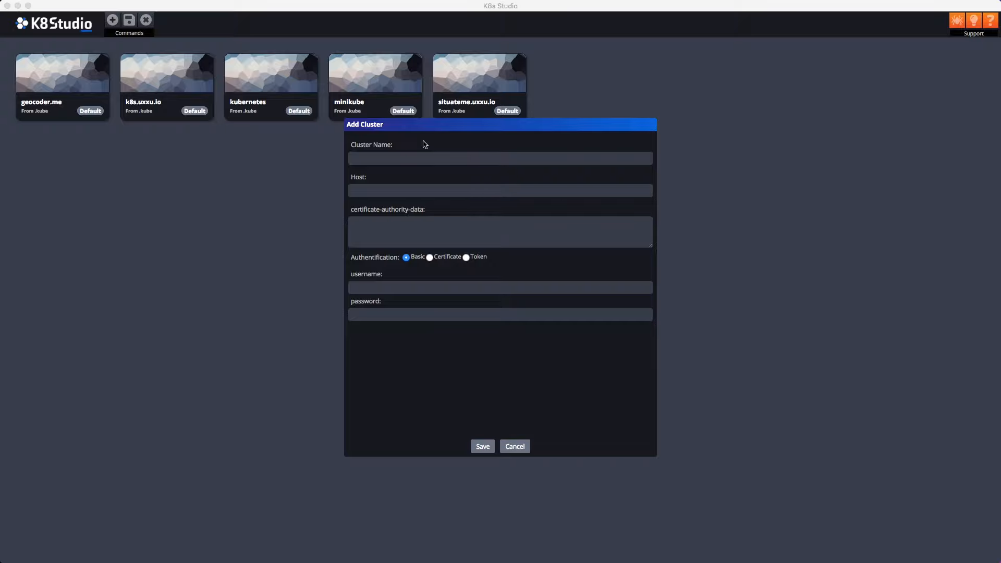
left_click(420, 158)
type("MyBasicCluster")
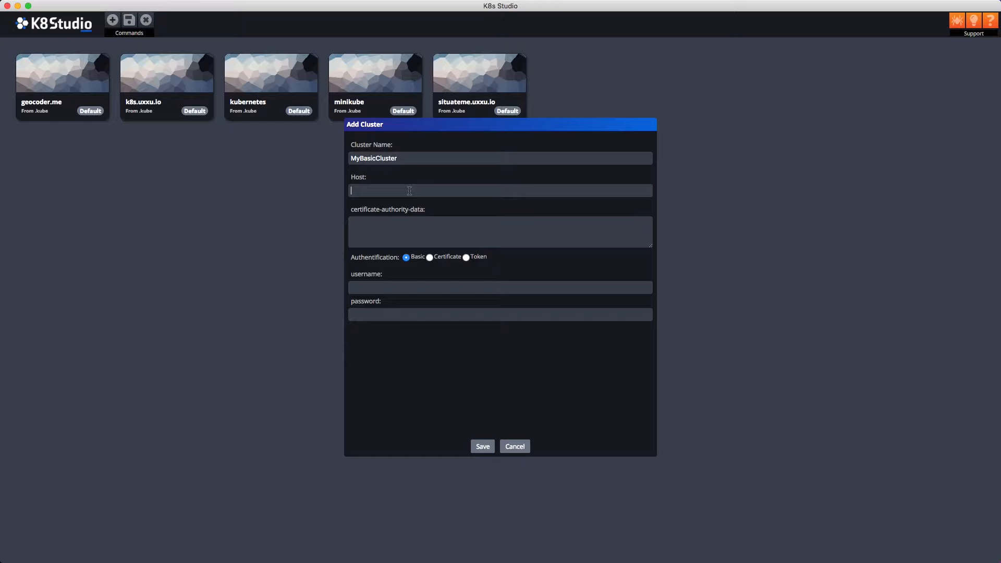
type("192.168.1.1")
Step: Paste the certificate authority data, enter the basic-auth username and password, and save
left_click(380, 232)
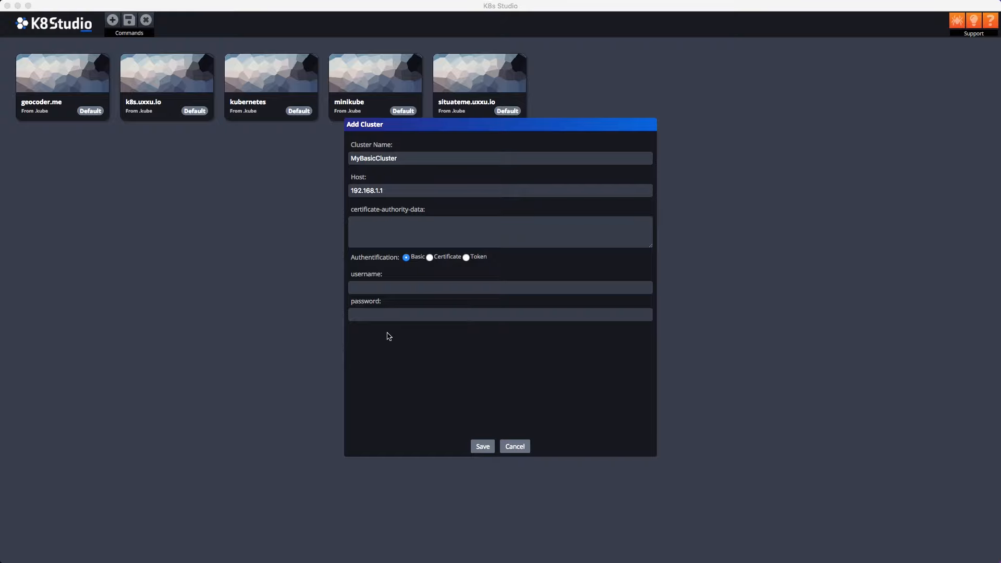
left_click(418, 225)
key("super+v")
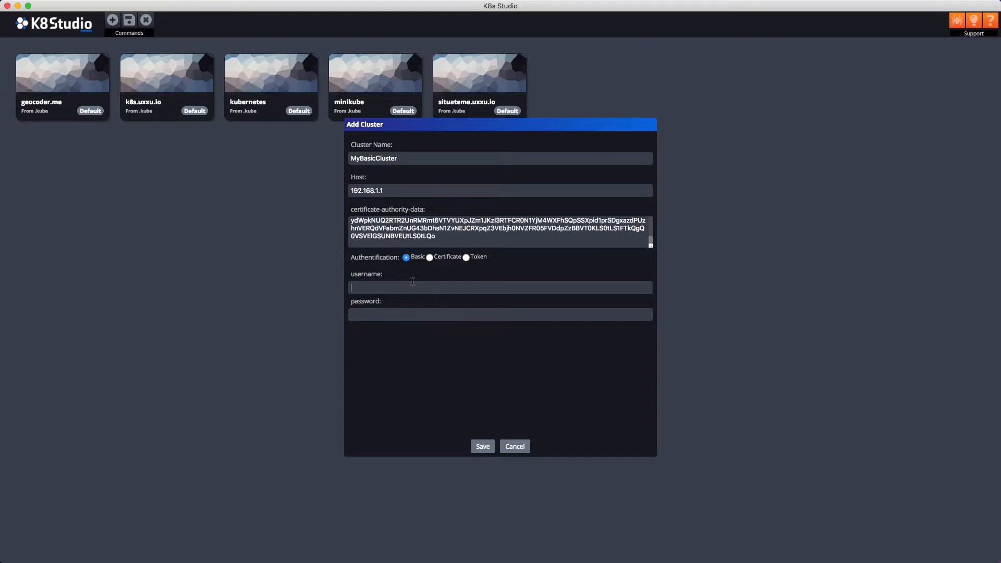
type("guillermo")
left_click(411, 311)
type("admin")
left_click(482, 446)
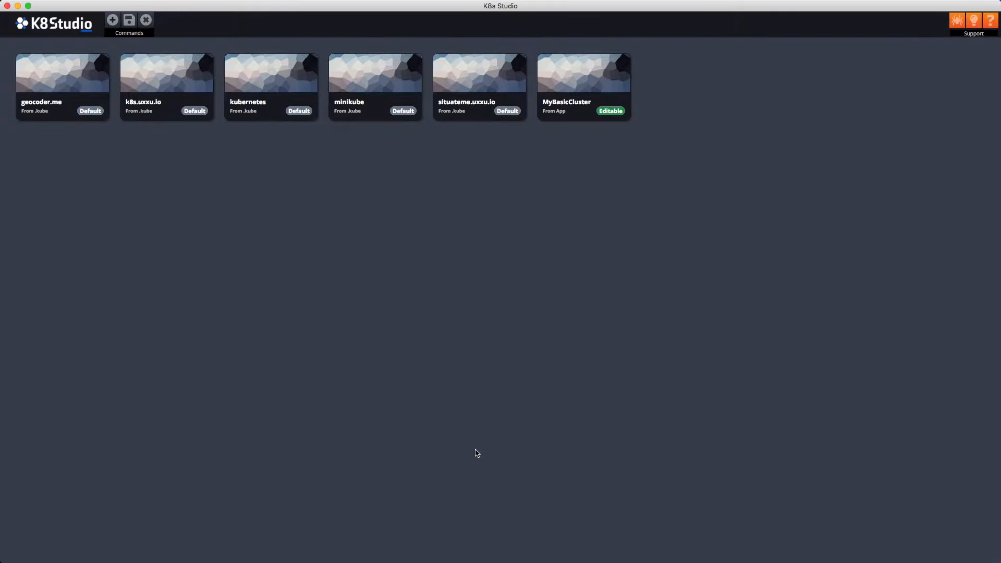
Step: Start a certificate-authenticated cluster named MyCertificateCluster at host 192.168.1.2
left_click(112, 22)
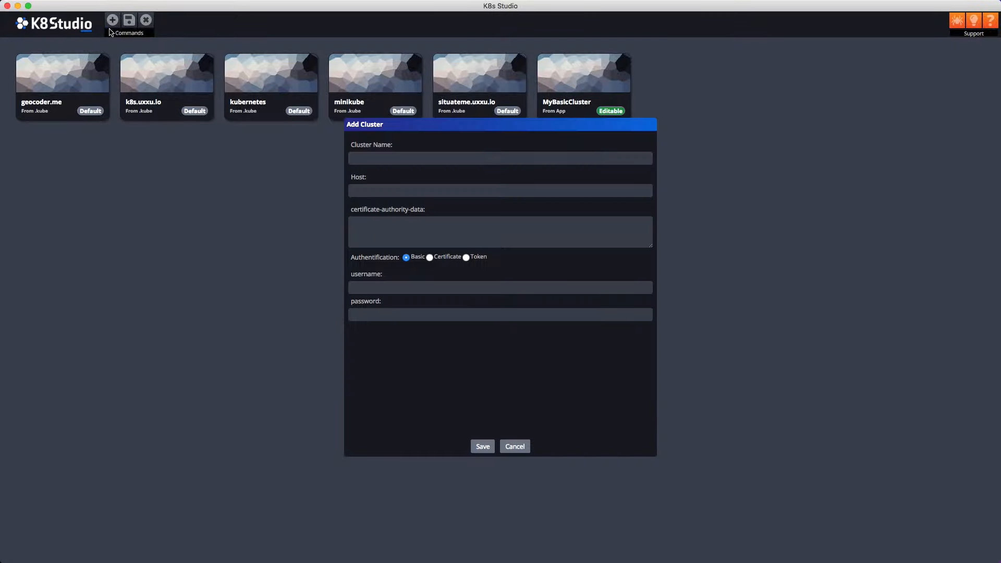
left_click(429, 258)
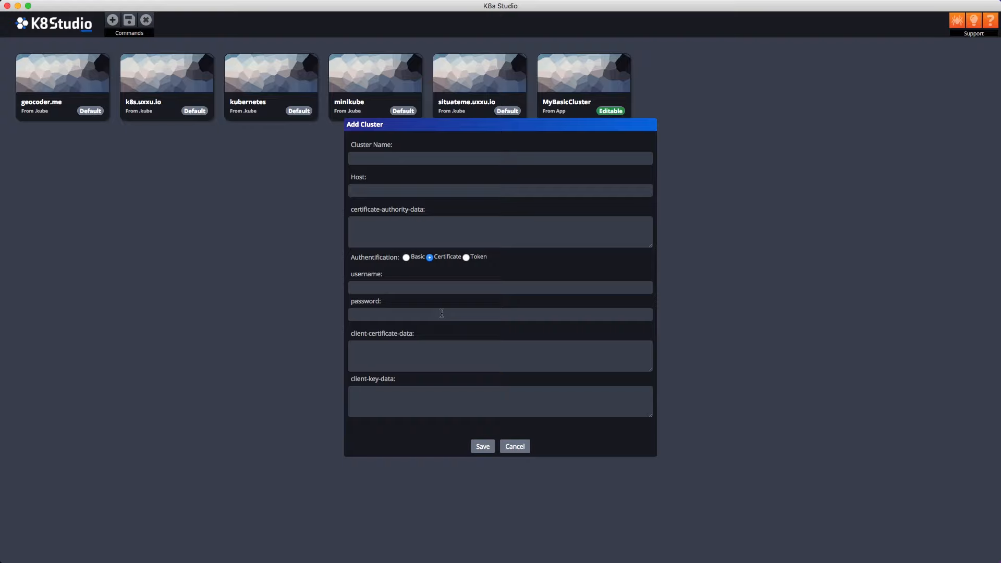
left_click(438, 357)
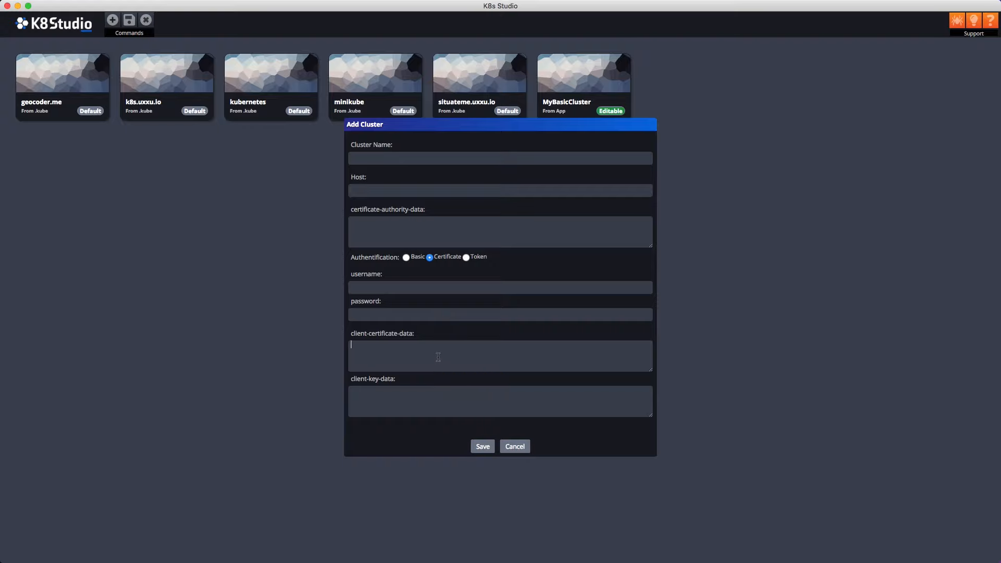
left_click(402, 157)
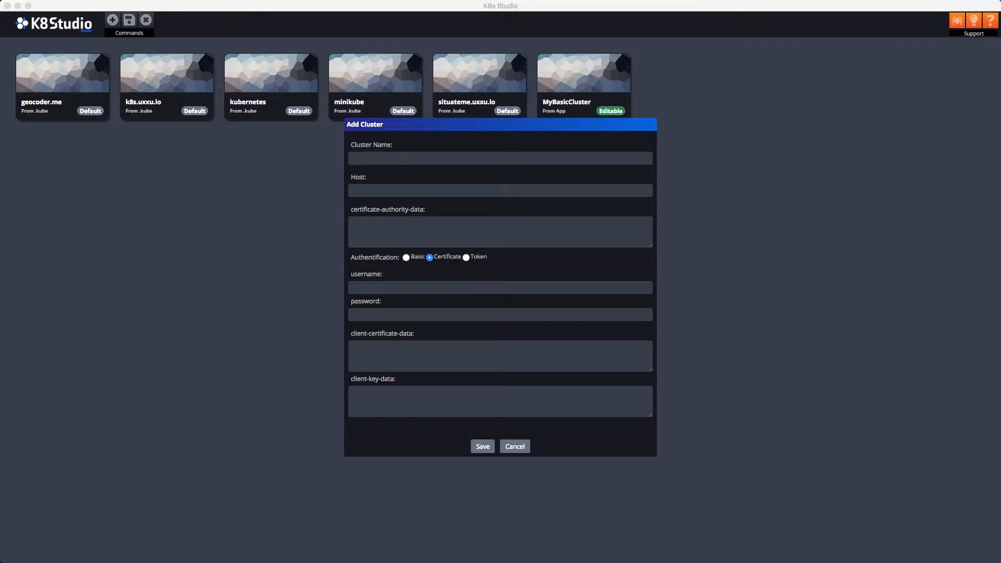
left_click(387, 158)
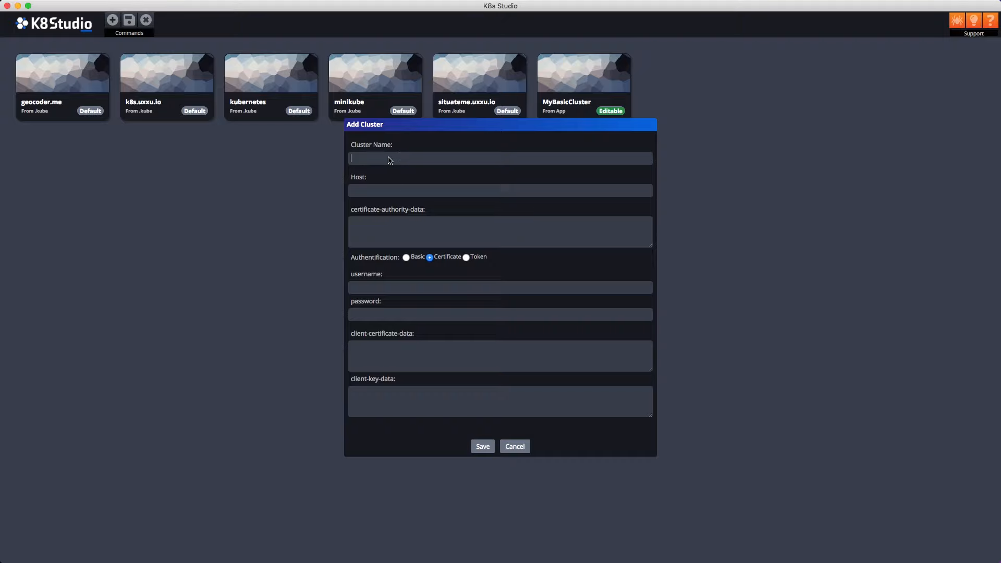
type("MyCertificateCluster")
type("192.168.1.2")
Step: Paste the certificate authority, client certificate and client key data
key("super+Tab")
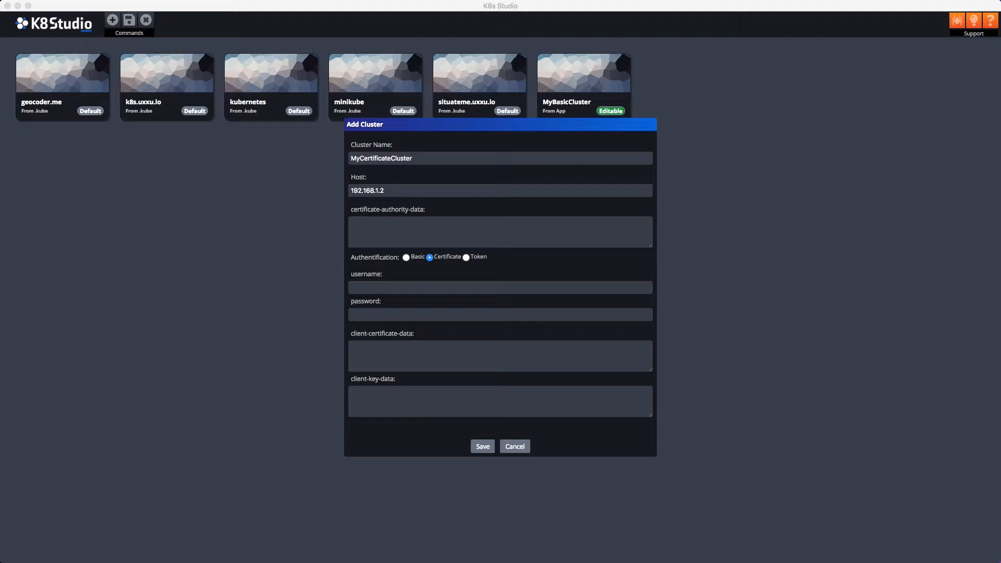
left_click(469, 229)
key("super+v")
left_click(404, 357)
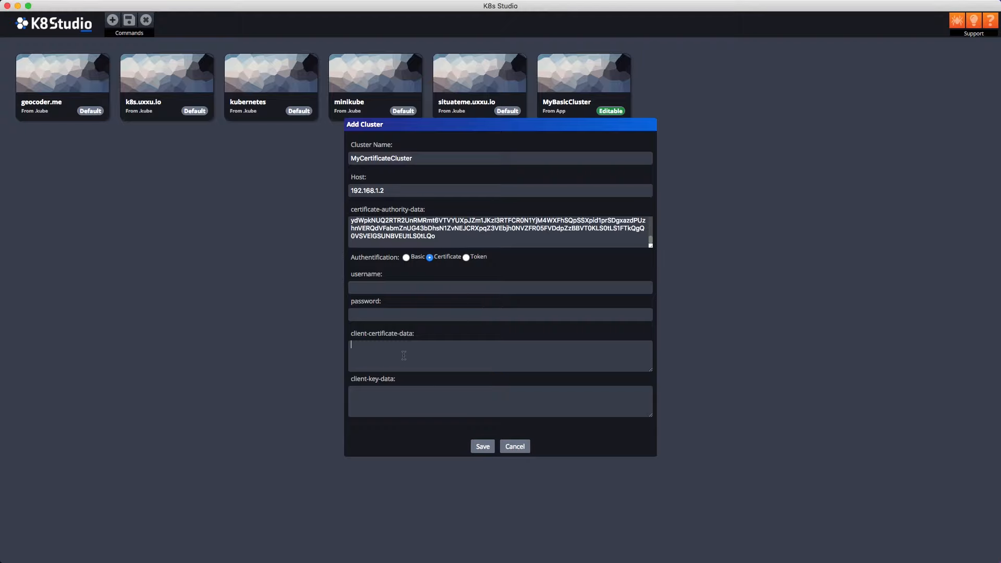
key("super+v")
left_click(405, 410)
key("super+v")
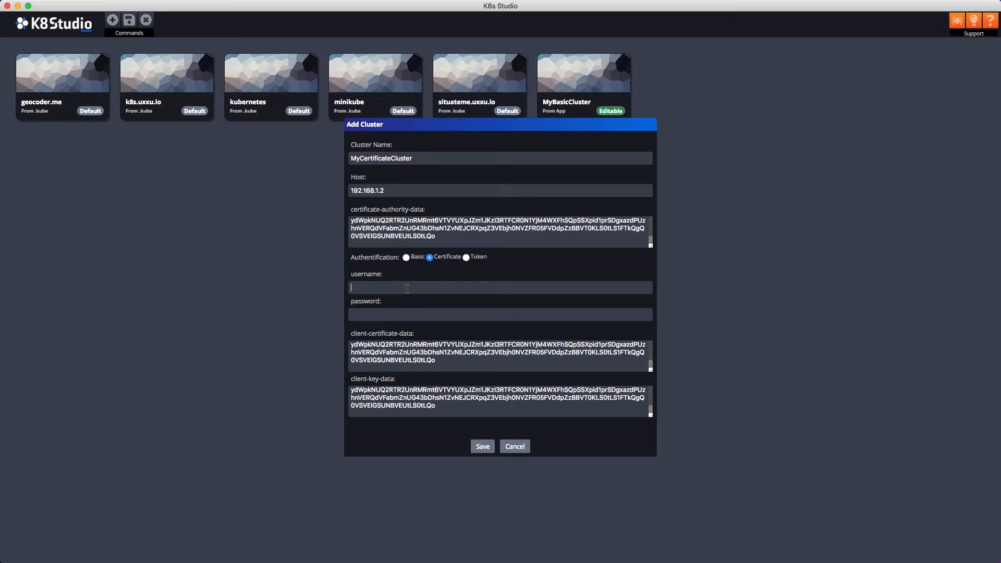
Step: Enter the cluster's username and password, then save MyCertificateCluster
type("guillermo")
key("Tab")
type("A")
type("admin")
left_click(481, 448)
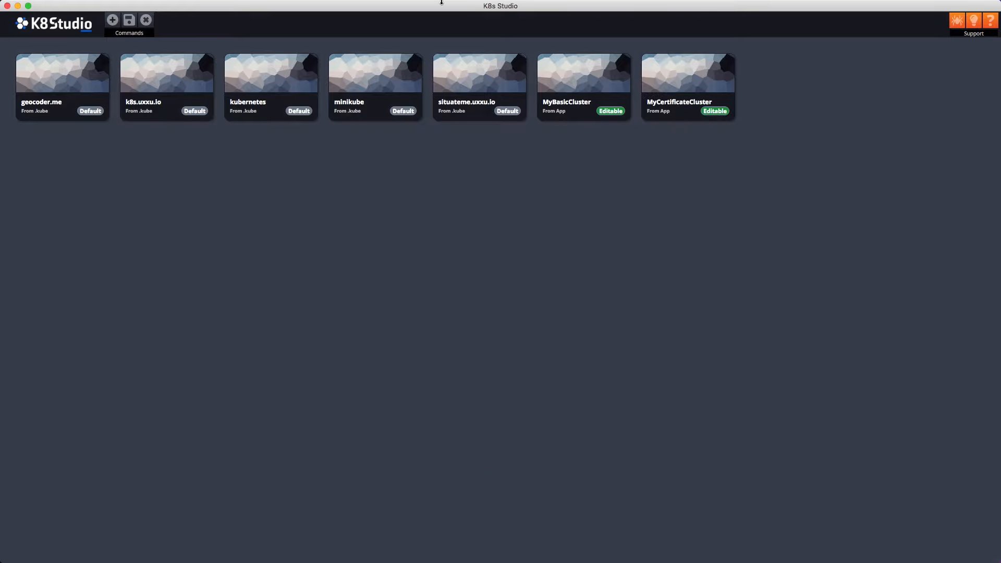
Step: Start a token-authenticated cluster named MyTokenCluster at host 192.168.1.3
left_click(113, 20)
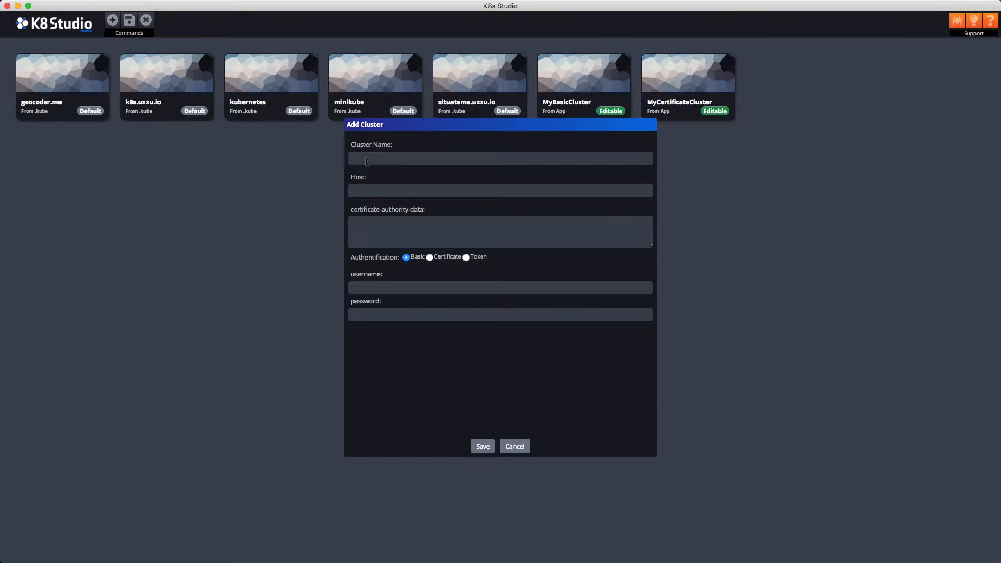
left_click(466, 257)
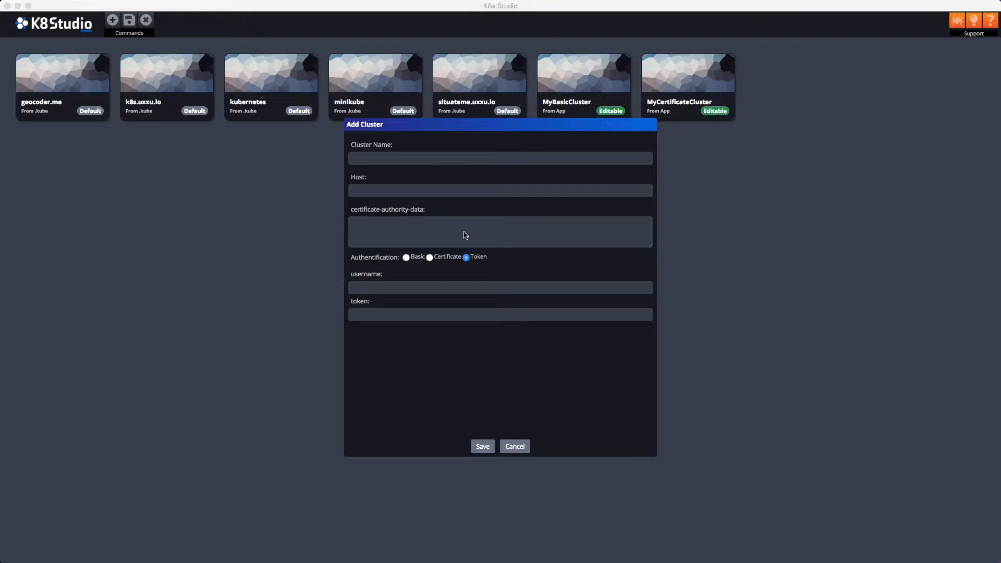
left_click(385, 159)
type("MyTokenCluster")
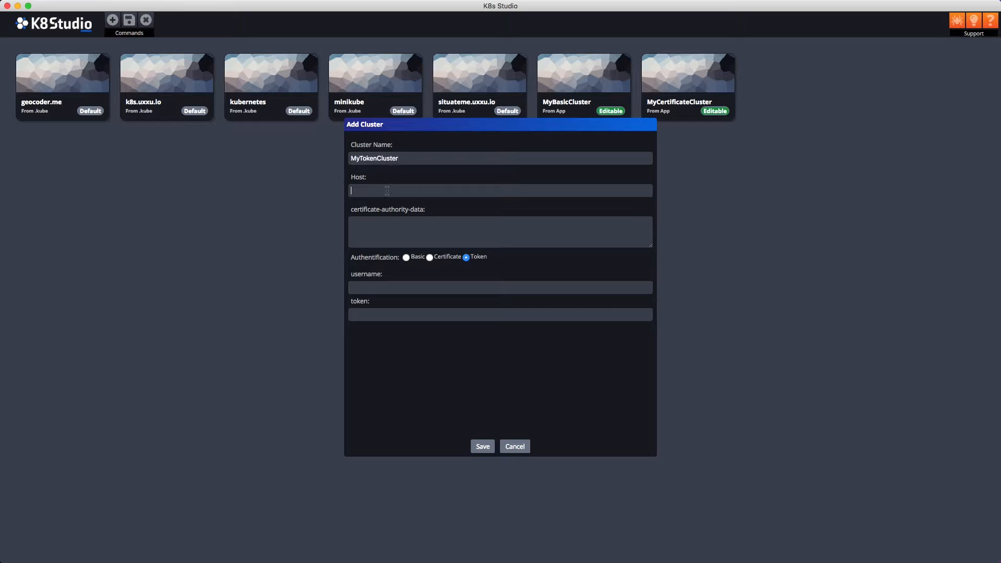
type("192.168.1.3")
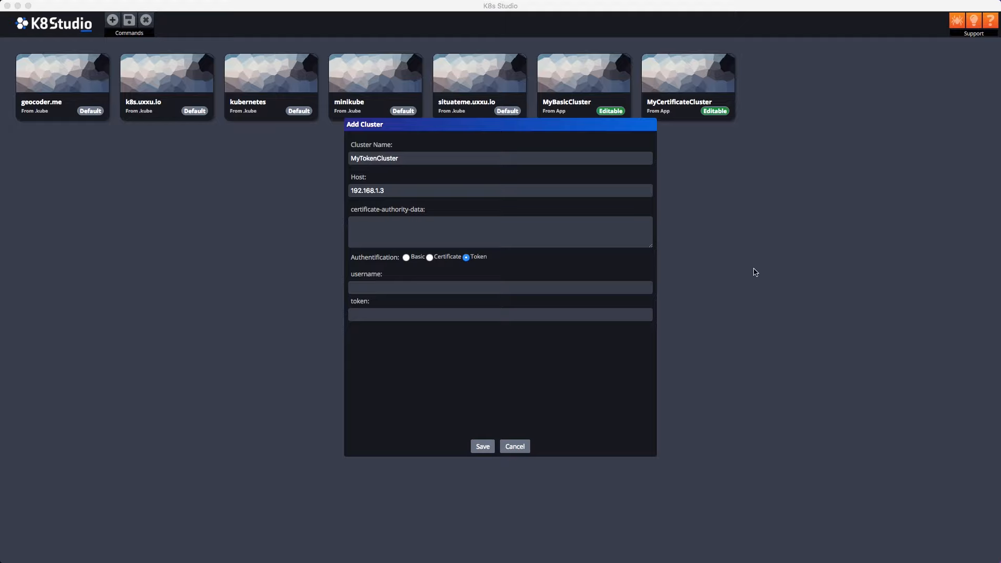
Step: Enter the username, paste the access token, and save MyTokenCluster
left_click(436, 221)
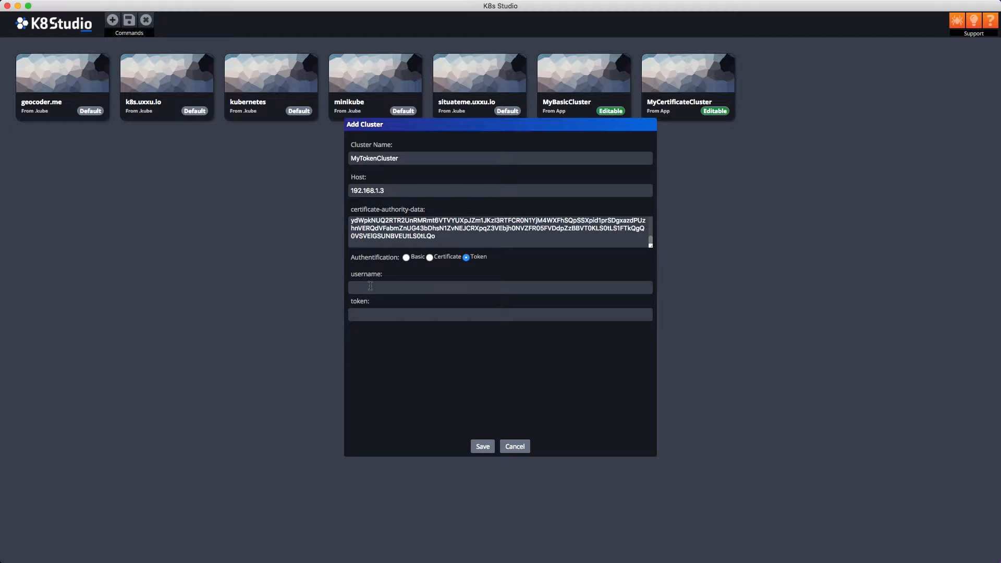
type("guillermo")
key("super+Tab")
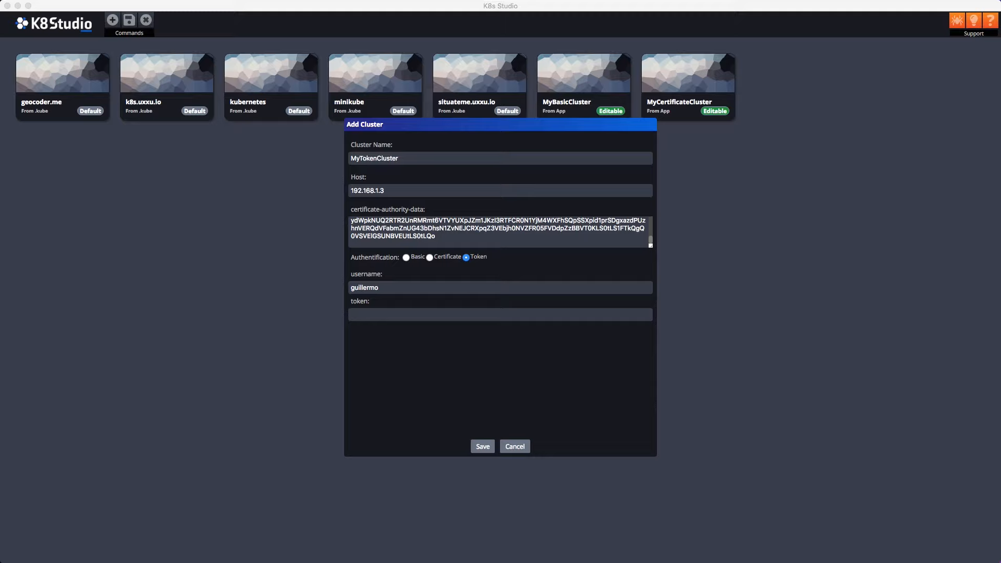
left_click(399, 315)
key("super+v")
left_click(476, 445)
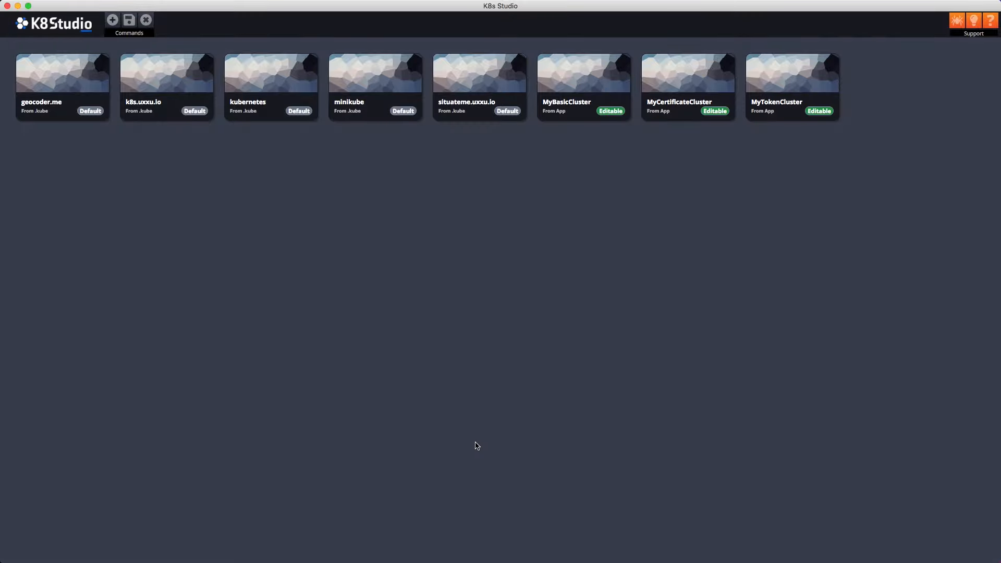